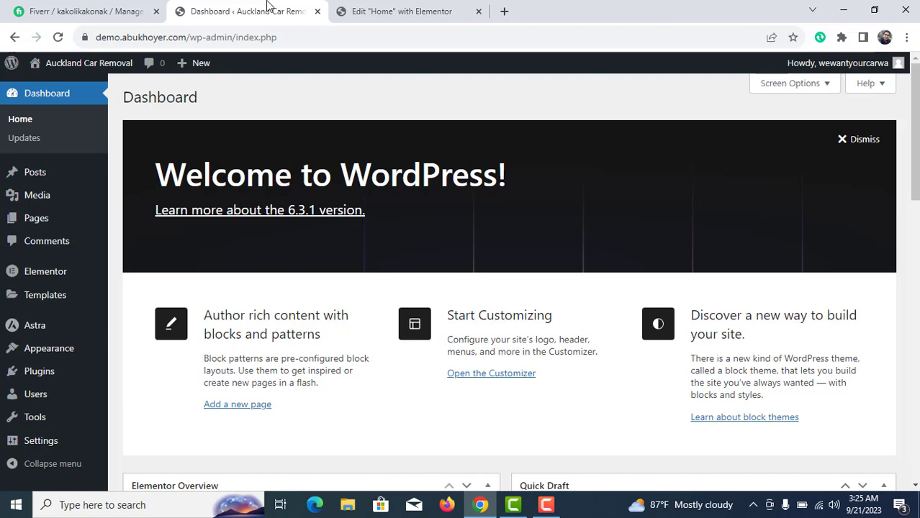
In the Home page editor, add a Direction Column container and nest three further containers inside one another within it
left_click(419, 9)
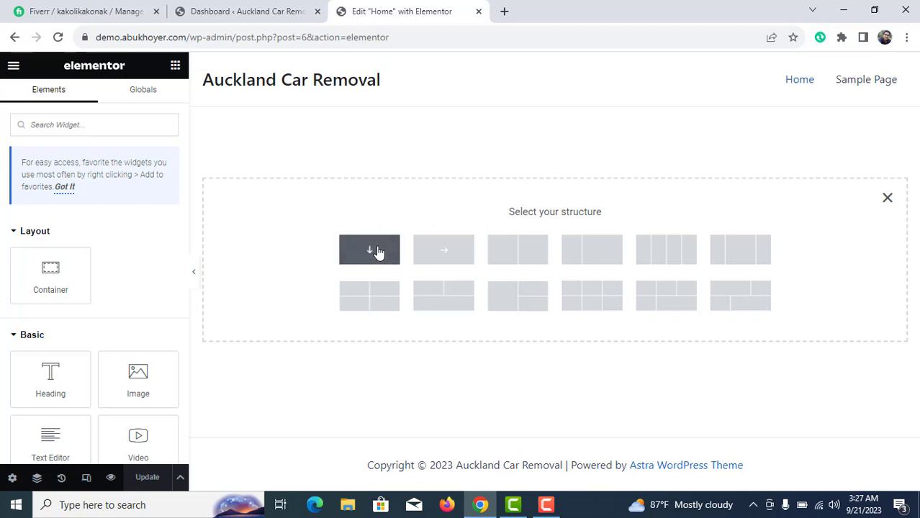
left_click(374, 250)
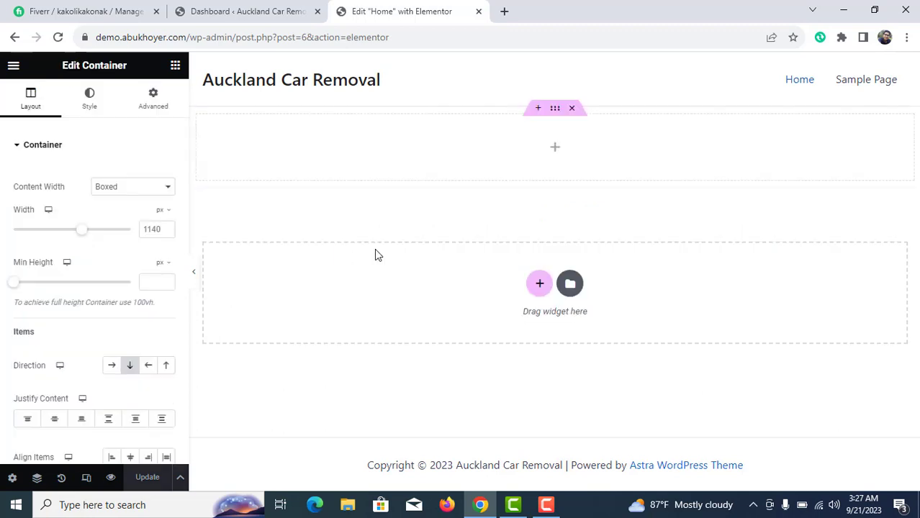
left_click(553, 148)
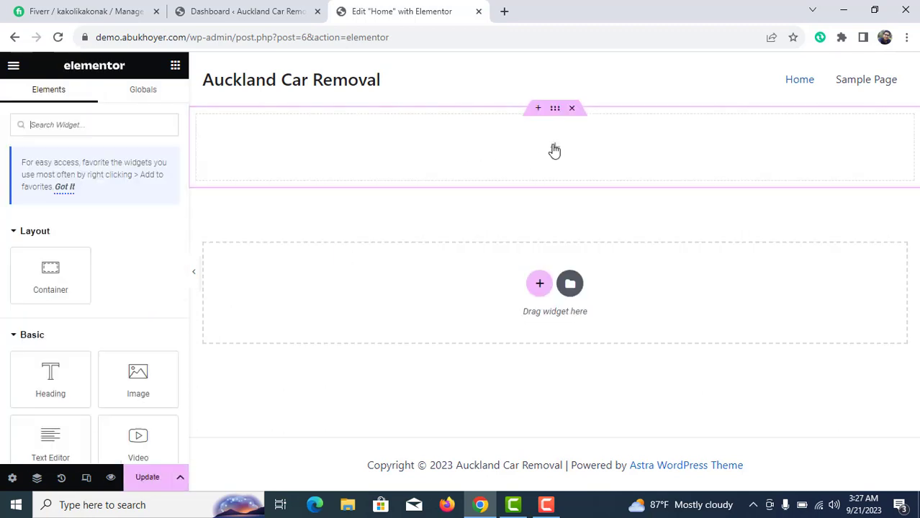
left_click_drag(50, 274, 395, 162)
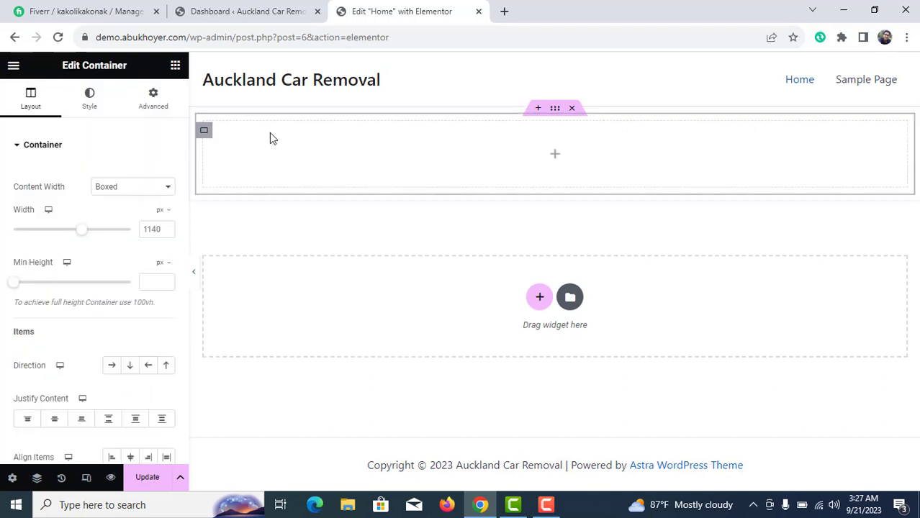
left_click(553, 157)
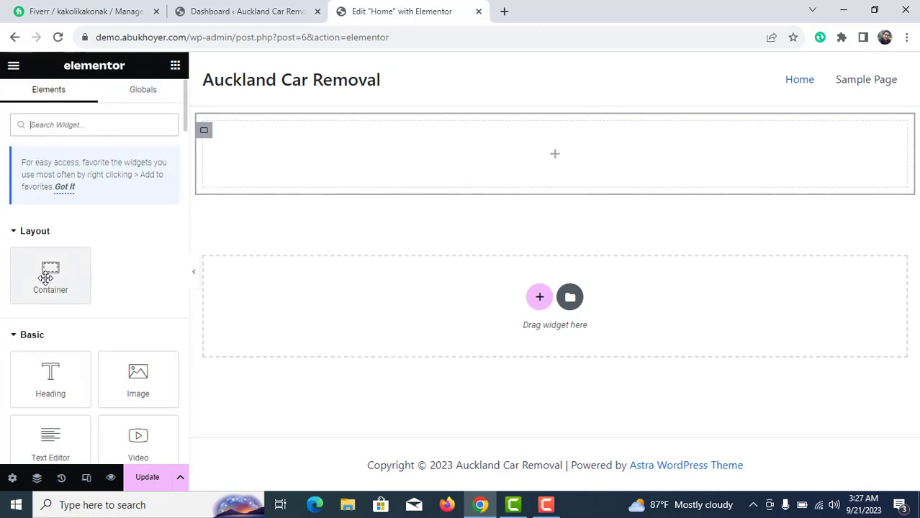
left_click_drag(51, 274, 527, 161)
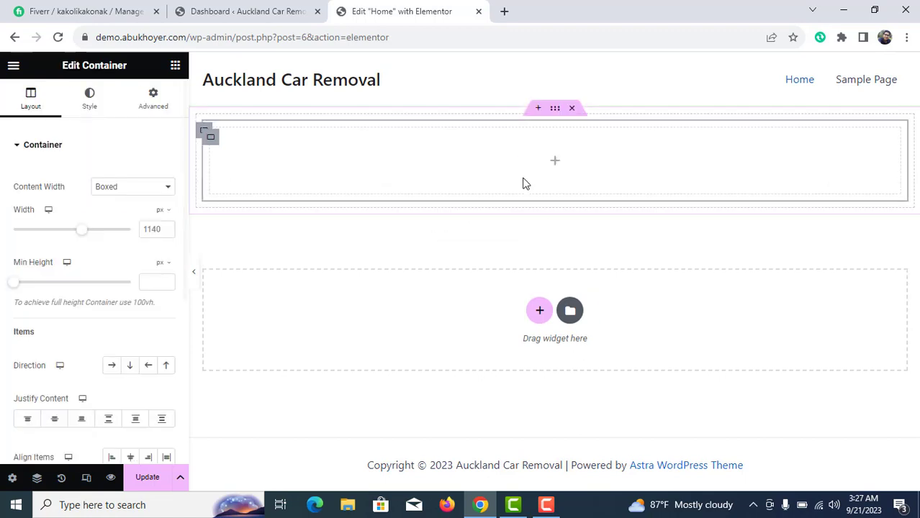
left_click(561, 171)
left_click_drag(50, 270, 538, 154)
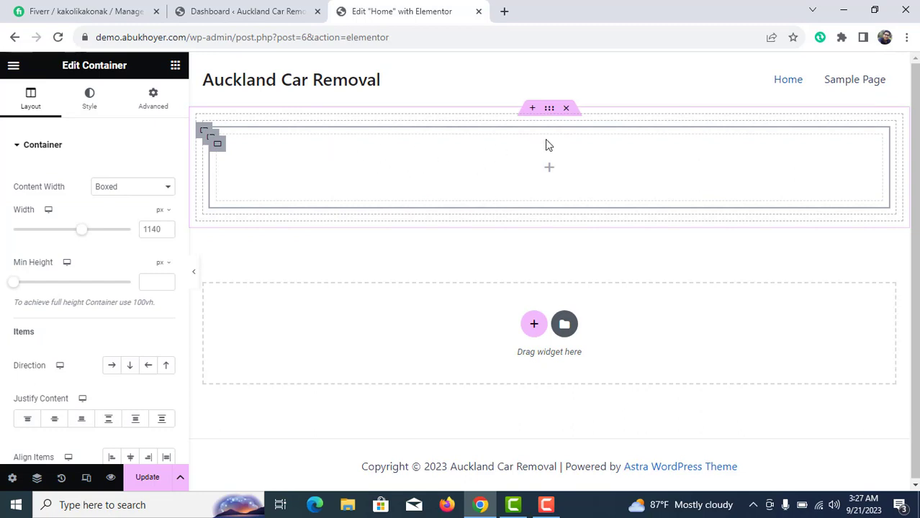
Delete the outer container with its nested containers and display the container structures on offer for the empty page
left_click(566, 109)
left_click(567, 108)
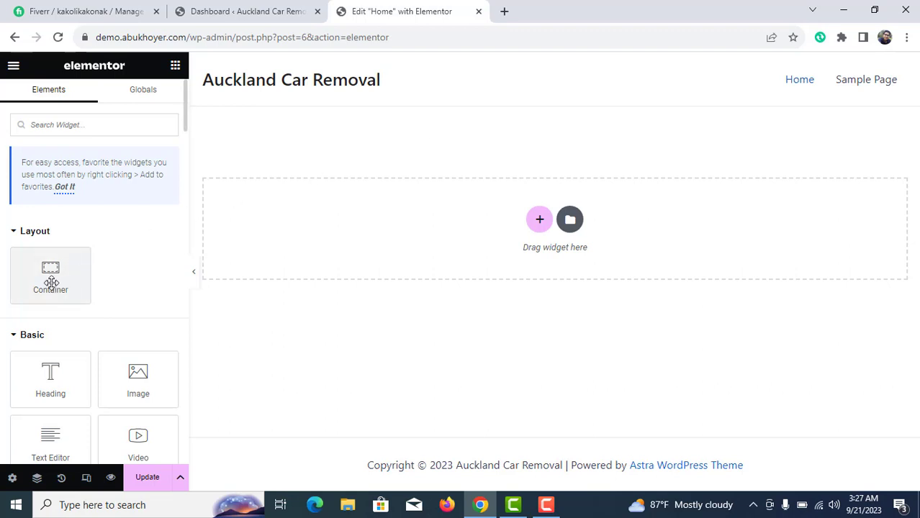
left_click(539, 218)
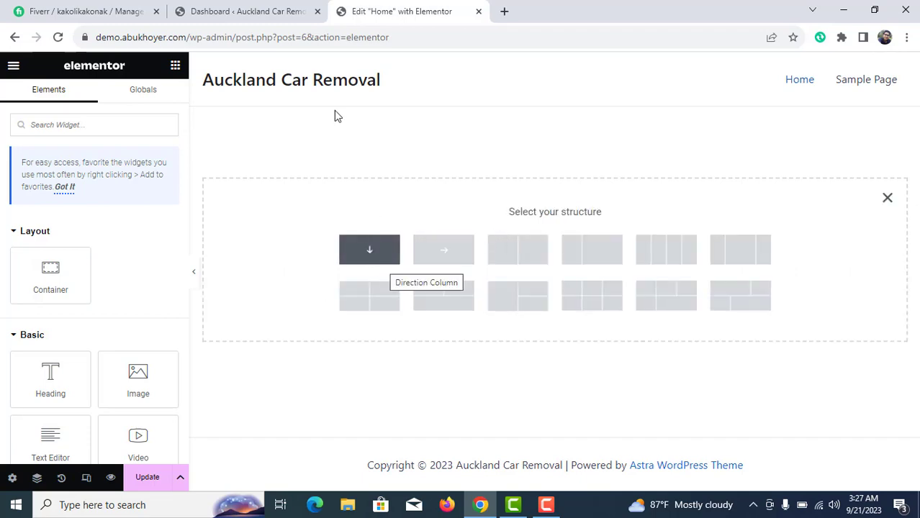
Switch to the WordPress dashboard and open the Features section of the Elementor settings
left_click(287, 10)
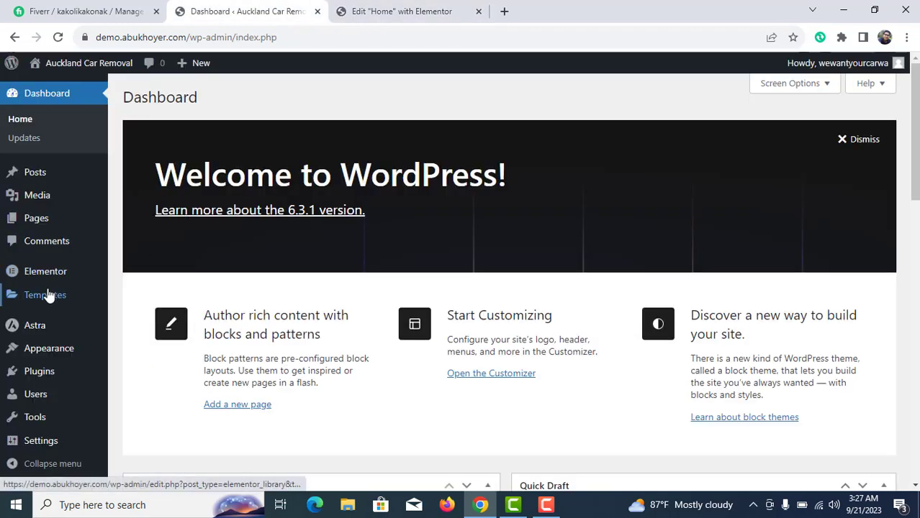
mouse_move(47, 295)
scroll(46, 294, "down", 2)
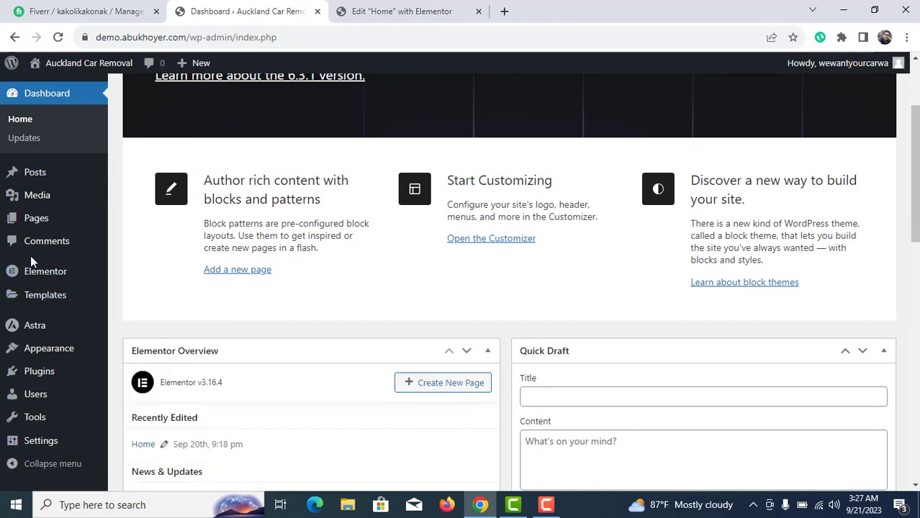
mouse_move(36, 272)
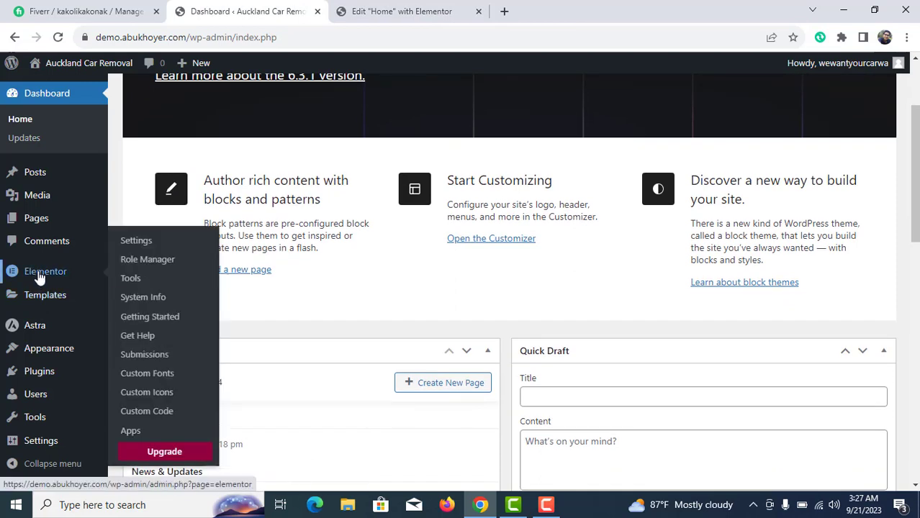
left_click(143, 245)
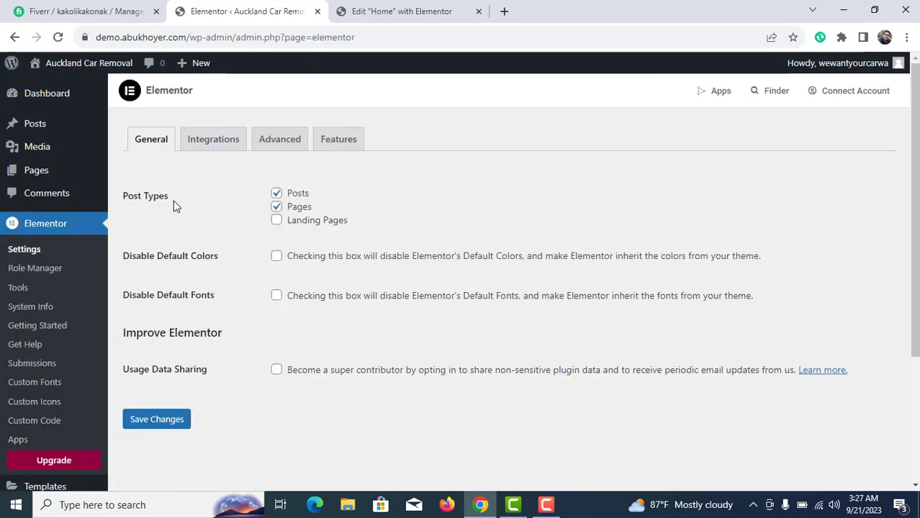
left_click(346, 147)
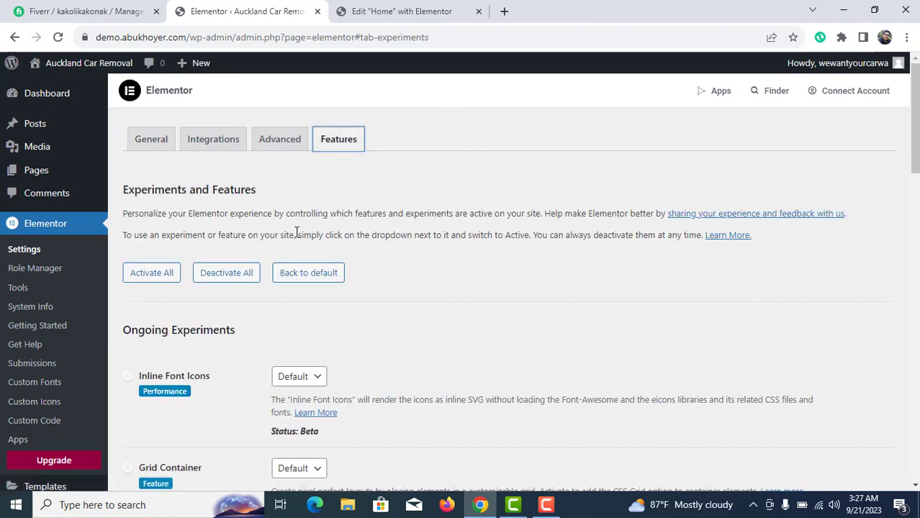
Set the Flexbox Container feature to Inactive, confirm its deactivation and save the changes
scroll(296, 232, "down", 8)
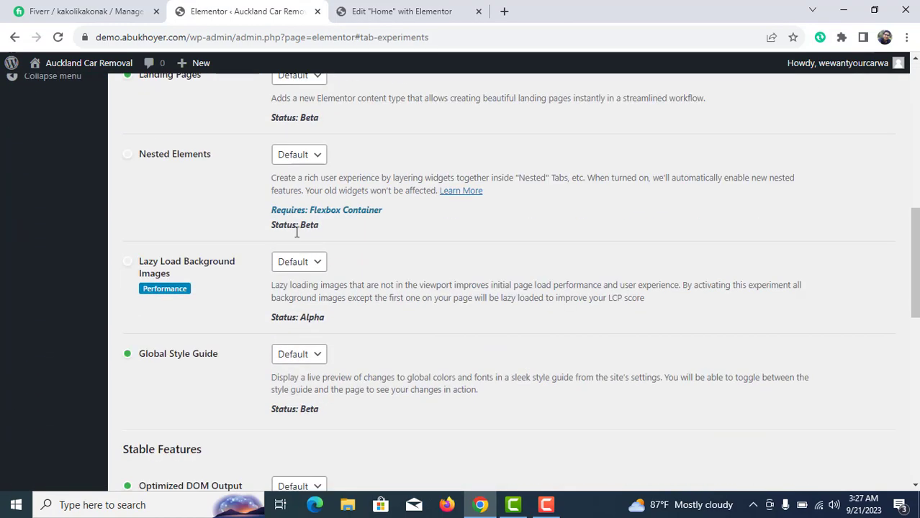
scroll(296, 232, "down", 2)
scroll(296, 232, "down", 3)
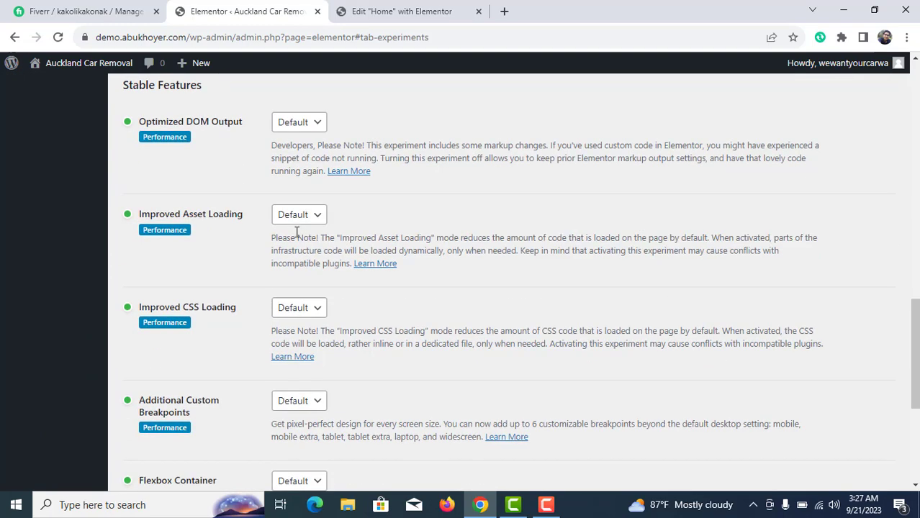
scroll(296, 232, "down", 2)
scroll(295, 232, "down", 2)
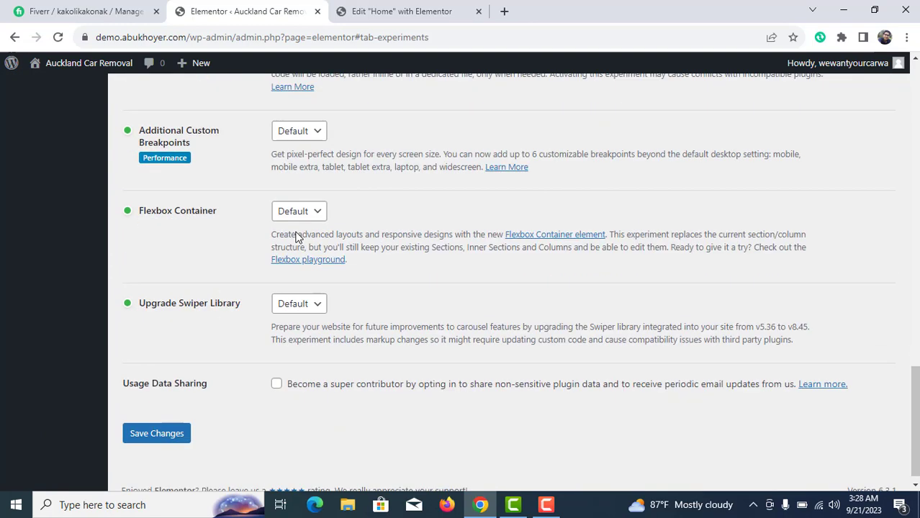
scroll(296, 238, "down", 1)
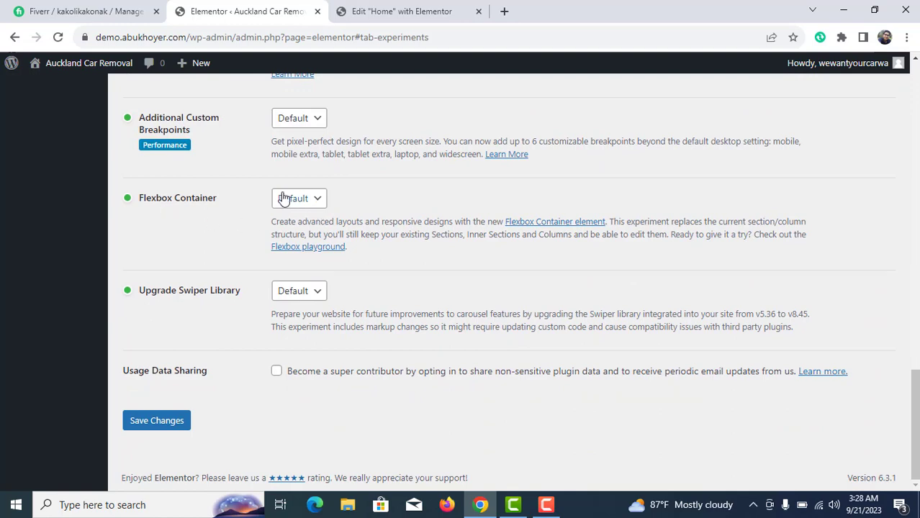
left_click(315, 202)
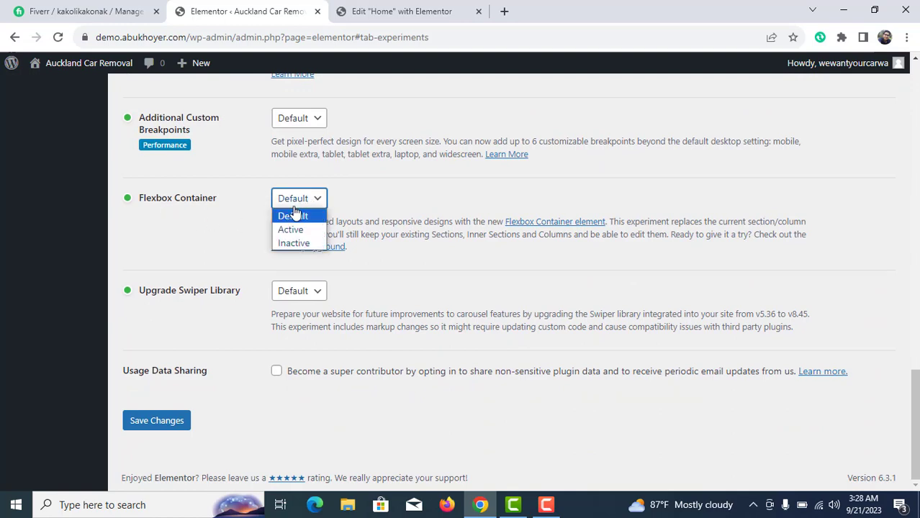
left_click(291, 243)
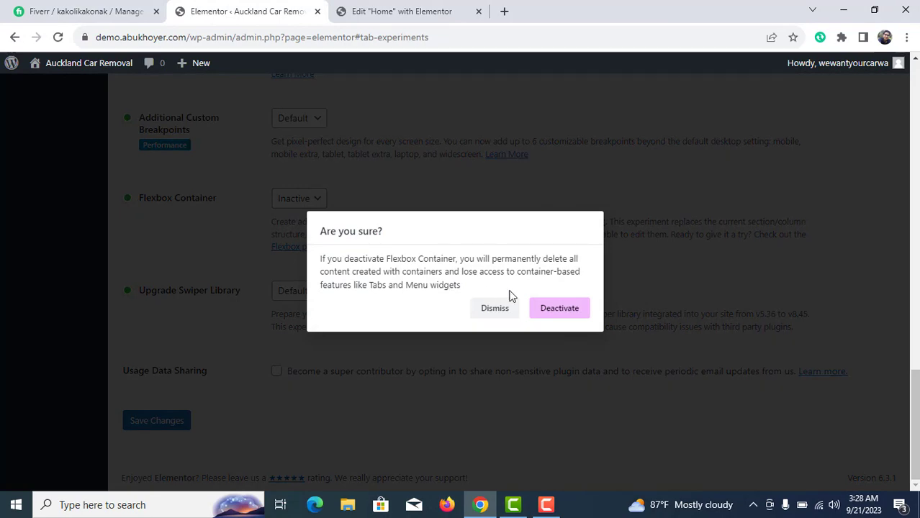
left_click(560, 309)
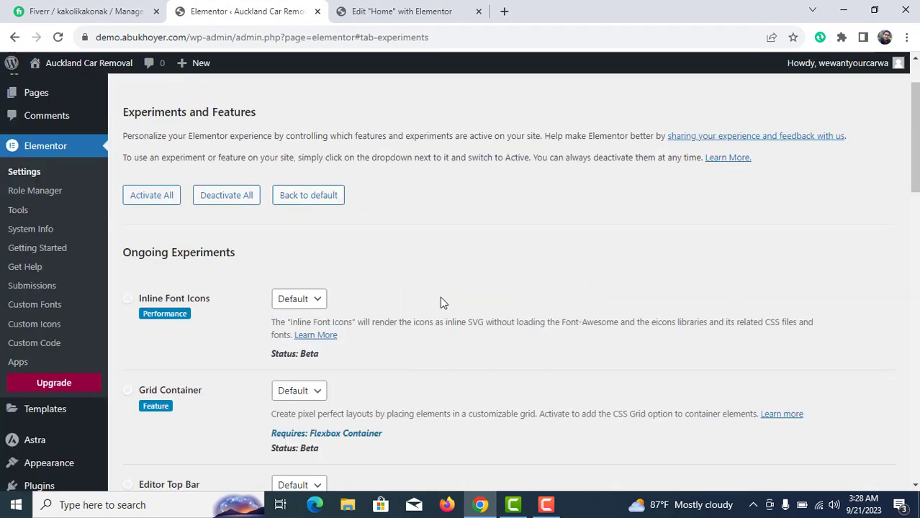
scroll(398, 274, "down", 15)
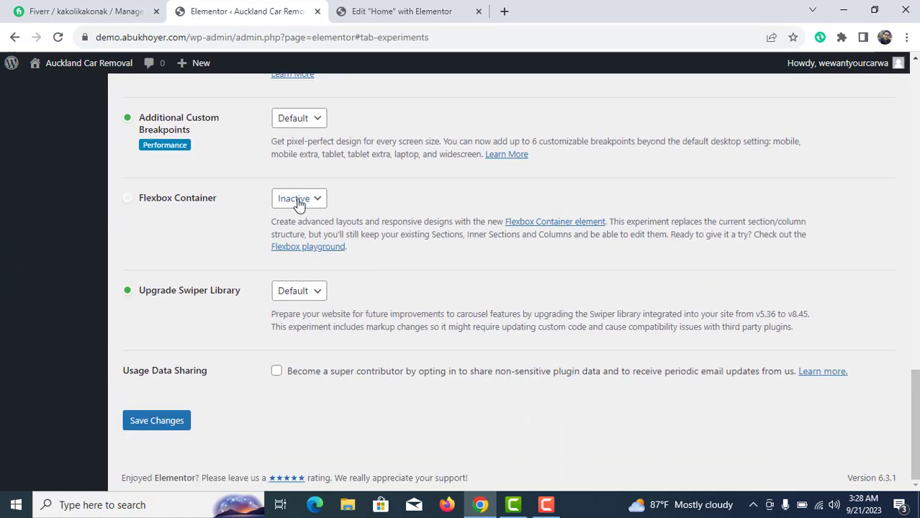
left_click(155, 425)
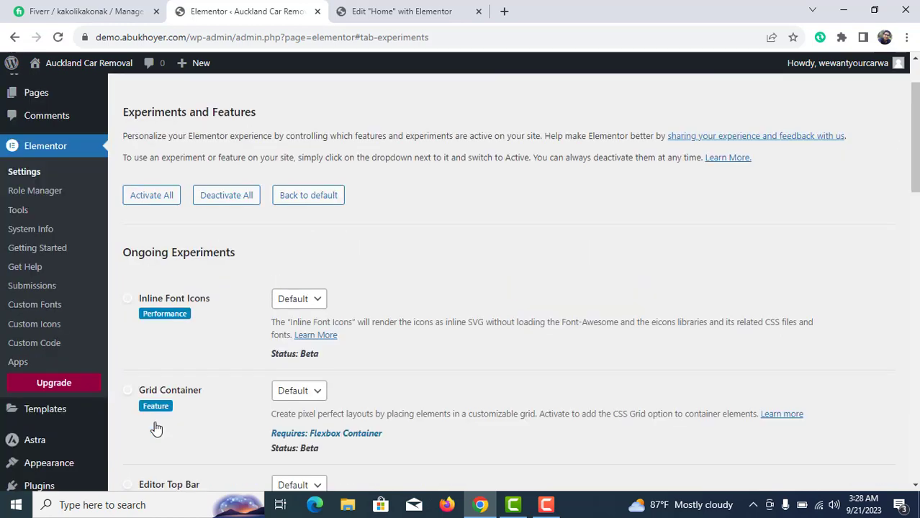
Return to the Home page editor and reload it, discarding the unsaved changes
left_click(399, 11)
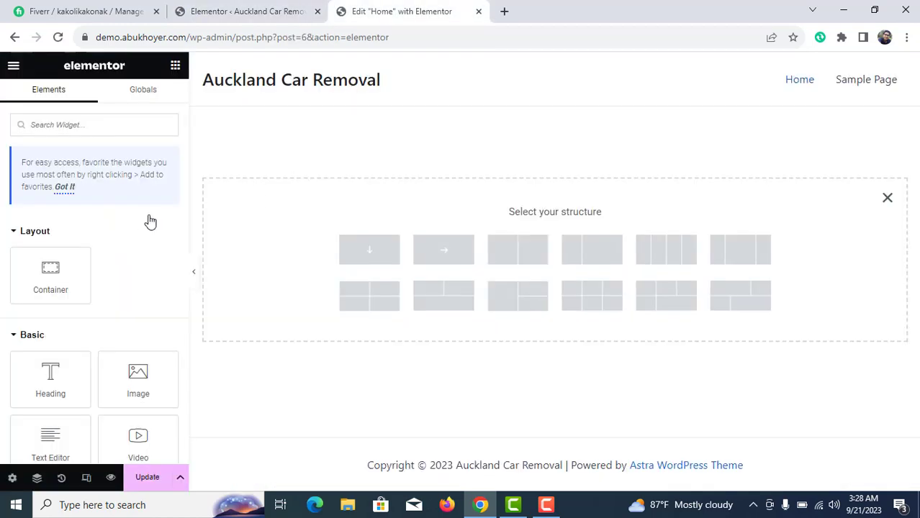
left_click(58, 37)
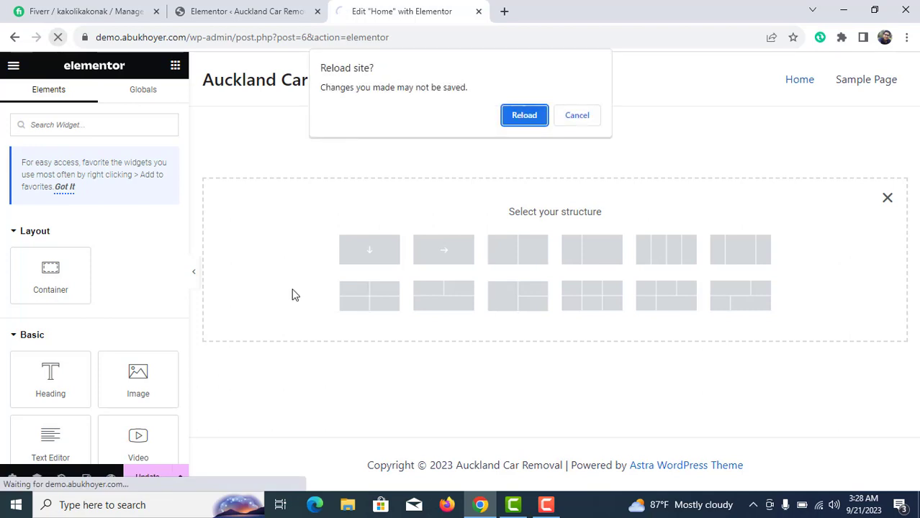
left_click(532, 117)
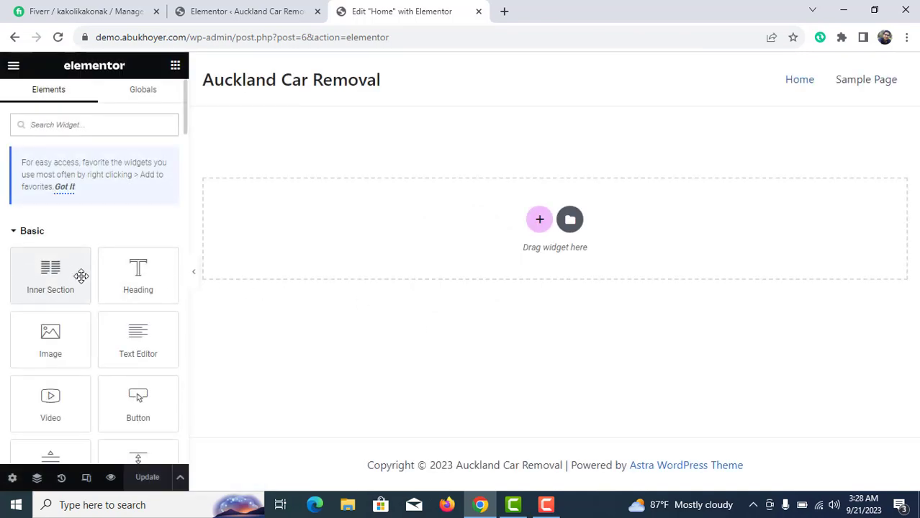
Add a single-column section to the Home page and place an Inner Section widget inside it
left_click(539, 220)
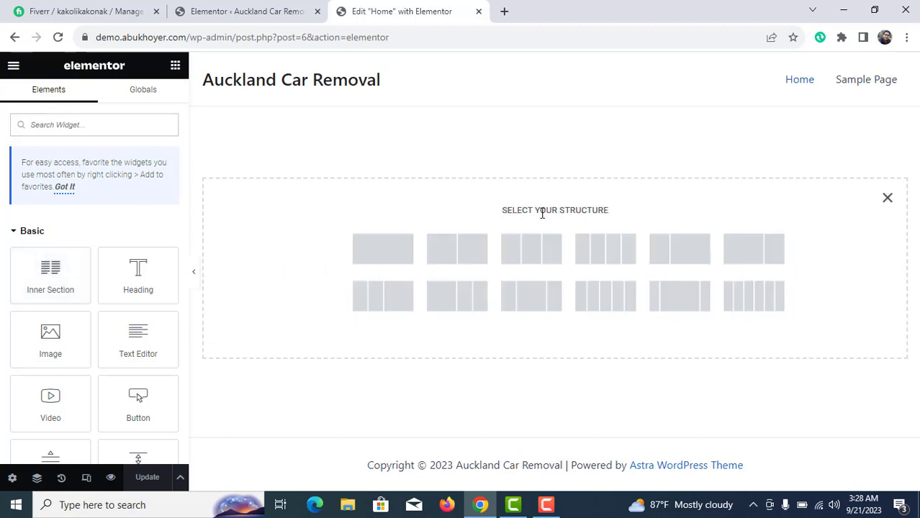
left_click(406, 257)
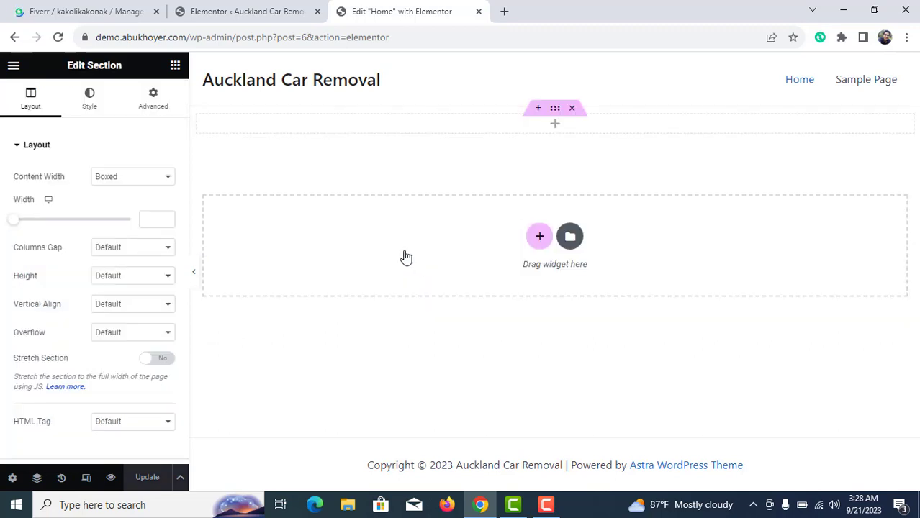
left_click(552, 132)
left_click_drag(51, 268, 517, 123)
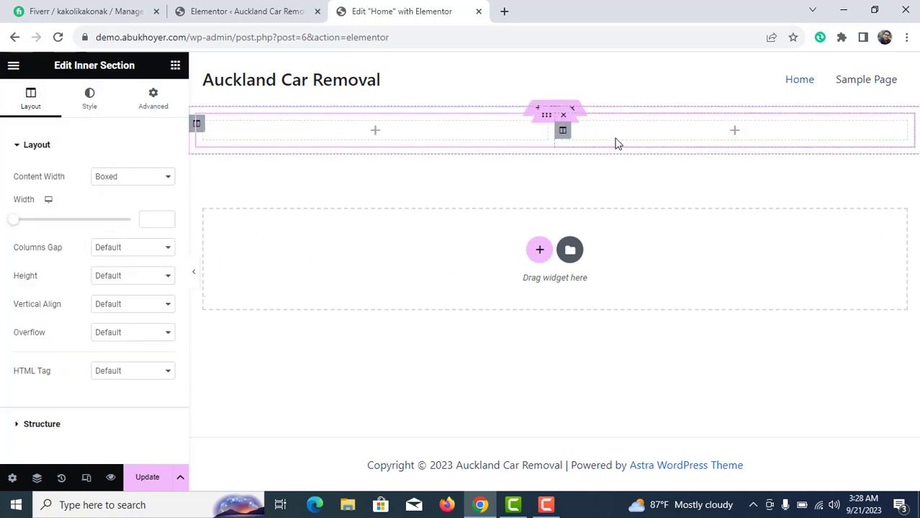
Place a Heading widget in the inner section's first column and an Image widget in its second, and update the page
left_click(374, 132)
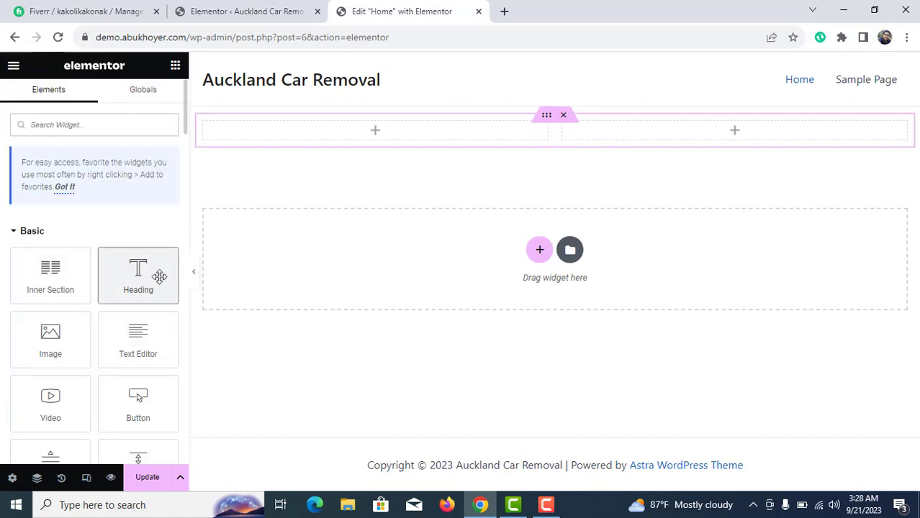
left_click_drag(158, 273, 375, 142)
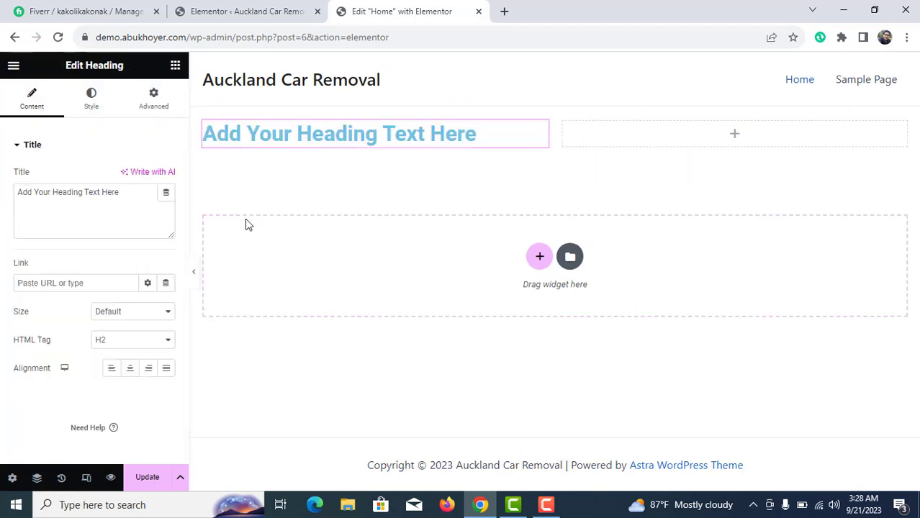
left_click(734, 134)
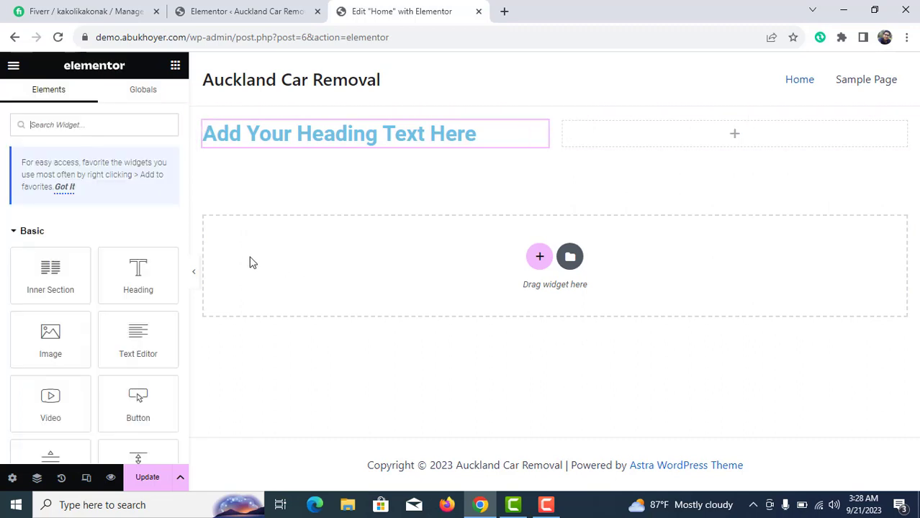
left_click_drag(36, 359, 515, 214)
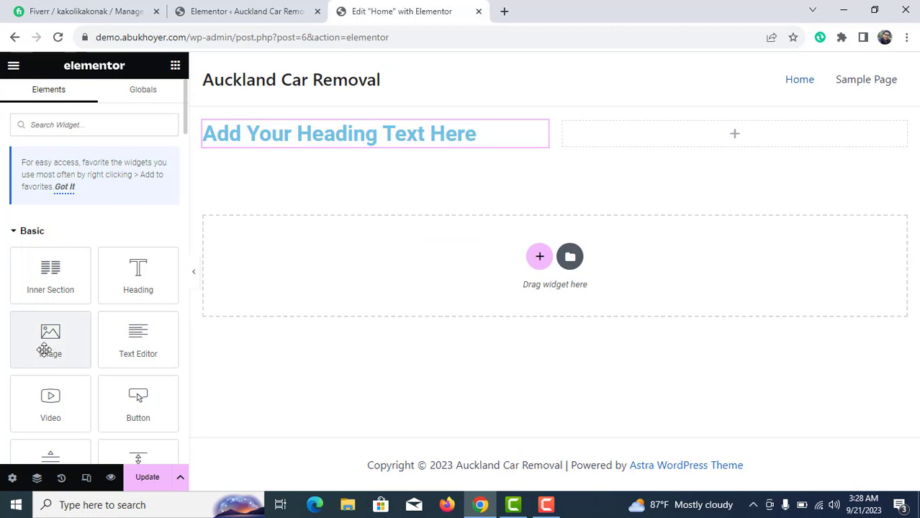
left_click_drag(45, 349, 739, 137)
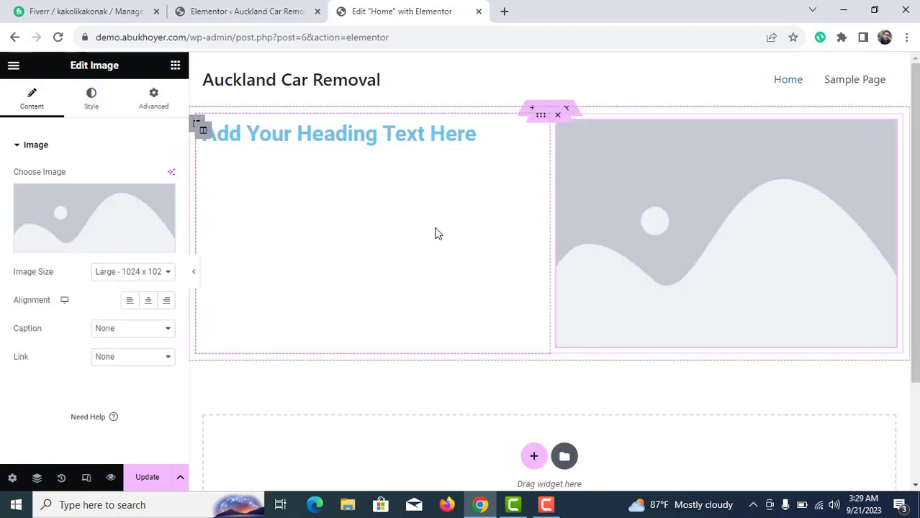
left_click(148, 478)
Open the installed plugins list in the WordPress dashboard to check the Elementor plugin's version
left_click(242, 10)
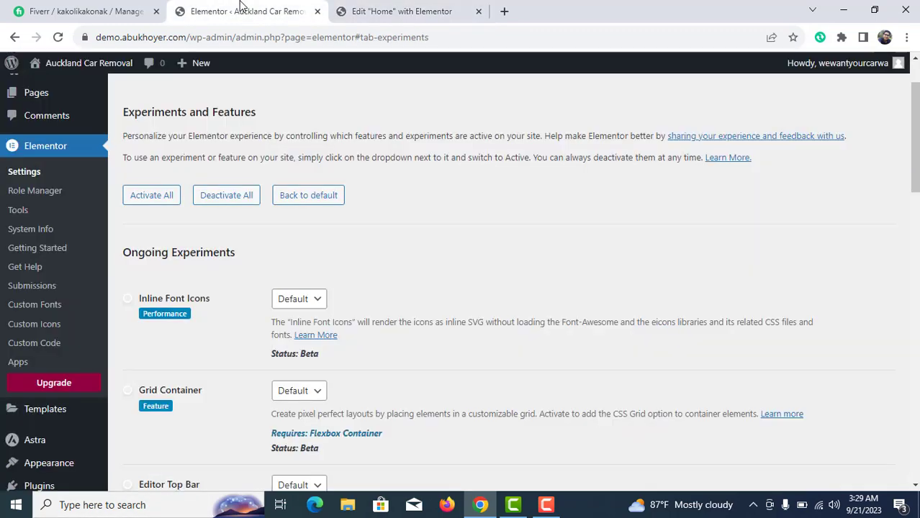
scroll(51, 360, "down", 3)
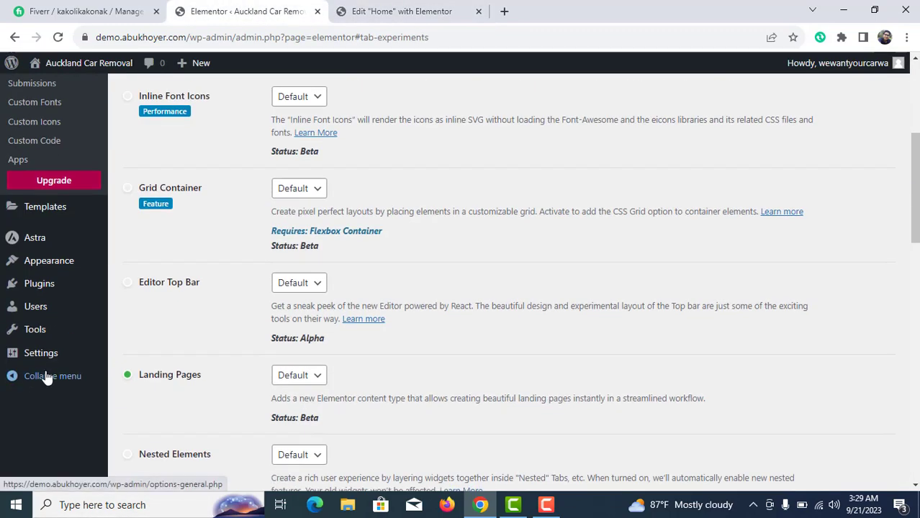
left_click(40, 288)
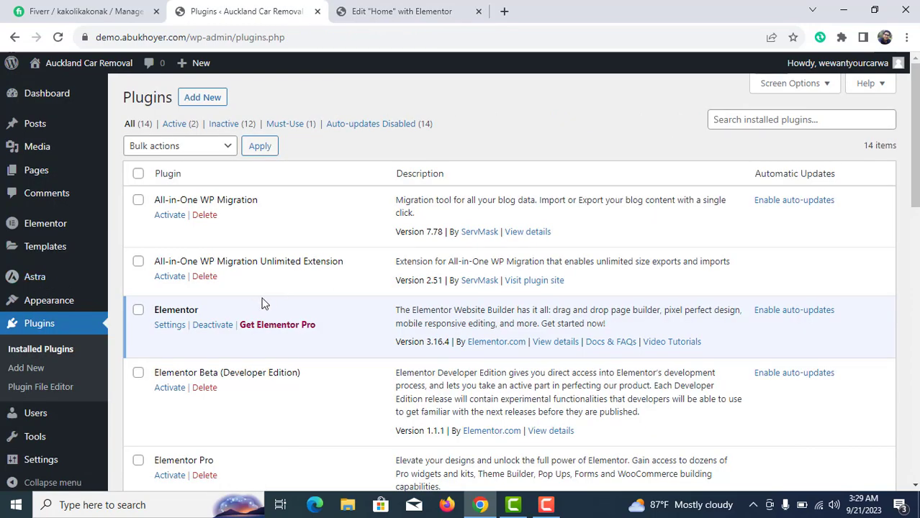
left_click(59, 37)
Return to the Home page editor, add another single-column section below the existing one, and display the available widgets
left_click(402, 11)
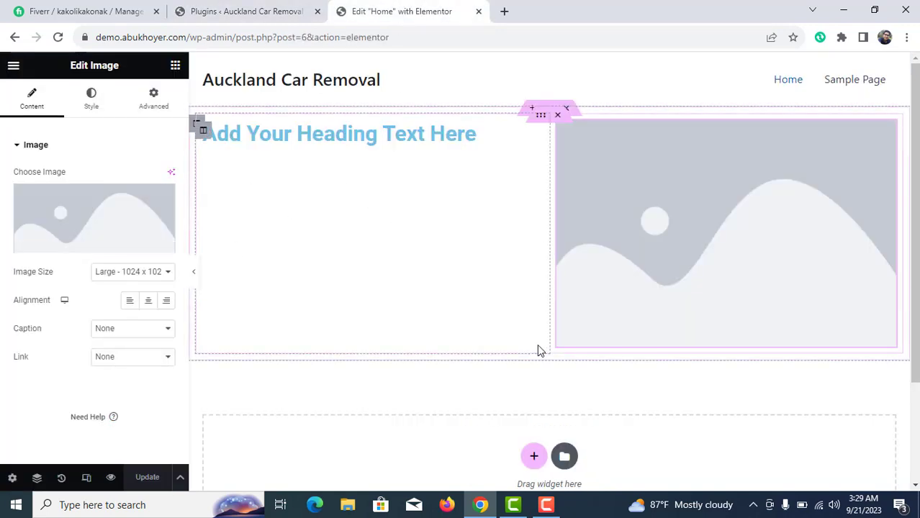
left_click(531, 456)
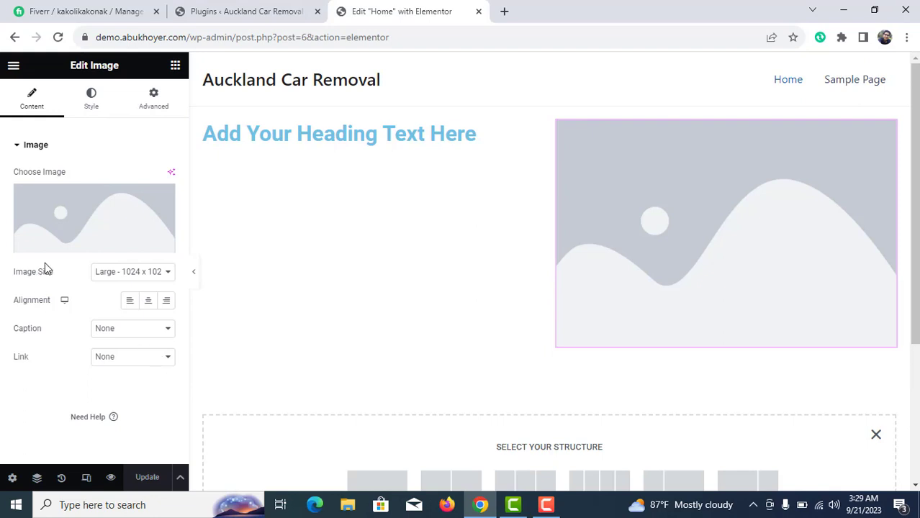
scroll(523, 412, "down", 3)
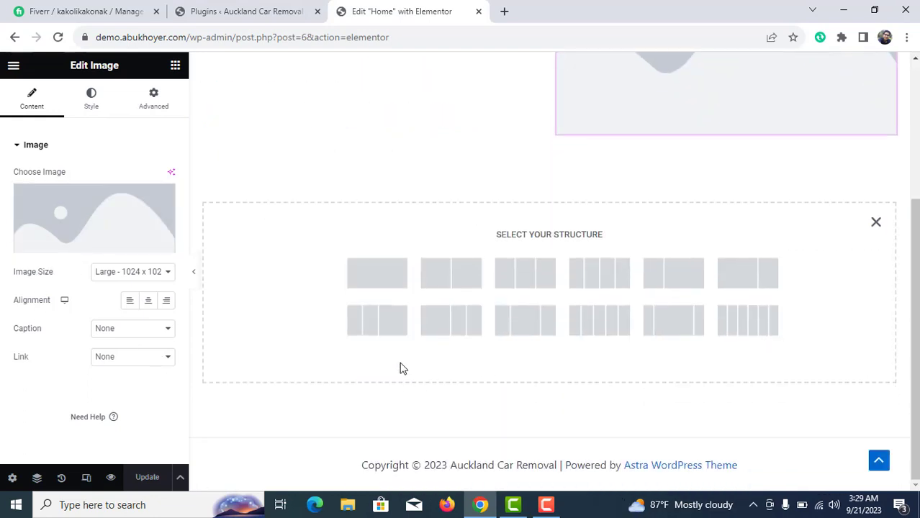
left_click(373, 273)
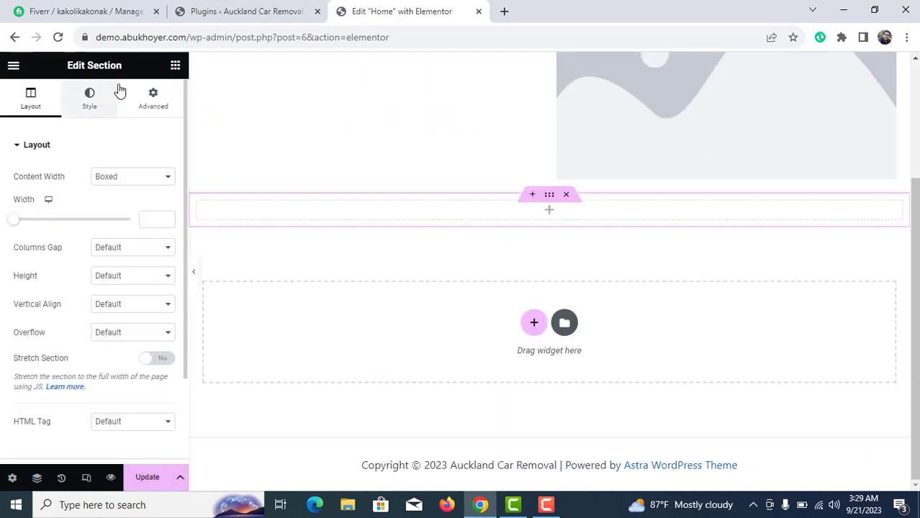
left_click(177, 65)
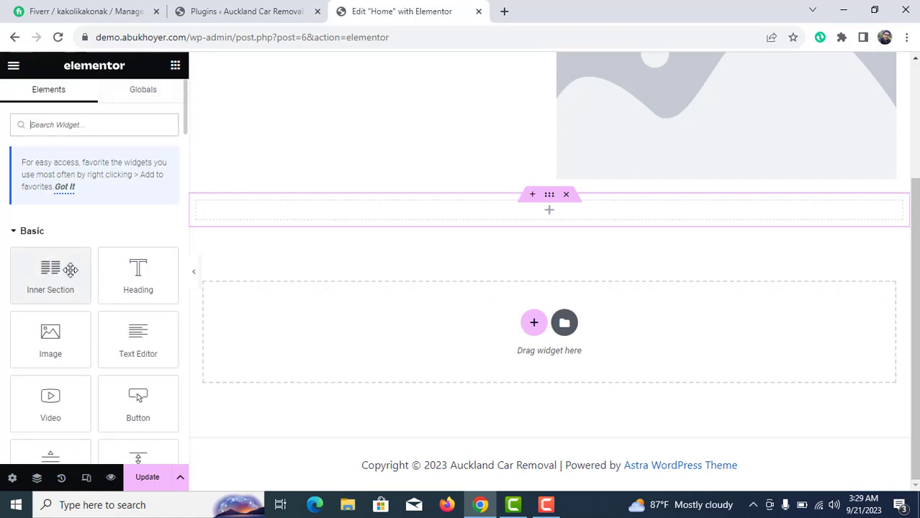